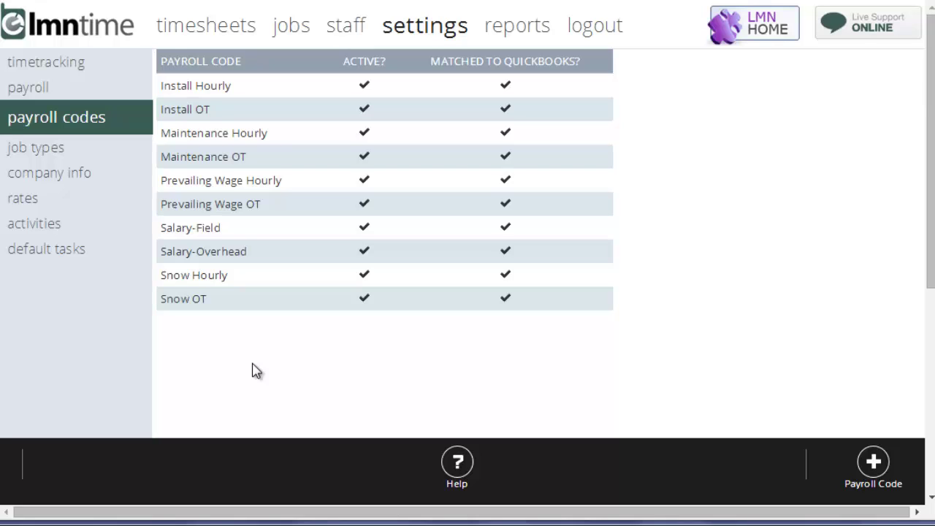
In QuickBooks, review the earnings rates: Field-Maint-Hourly 13.00, Field-Maint-OT 19.50, Field-Snow-Hourly 16.00, Field-Snow-OT 24.00.
mouse_move(232, 520)
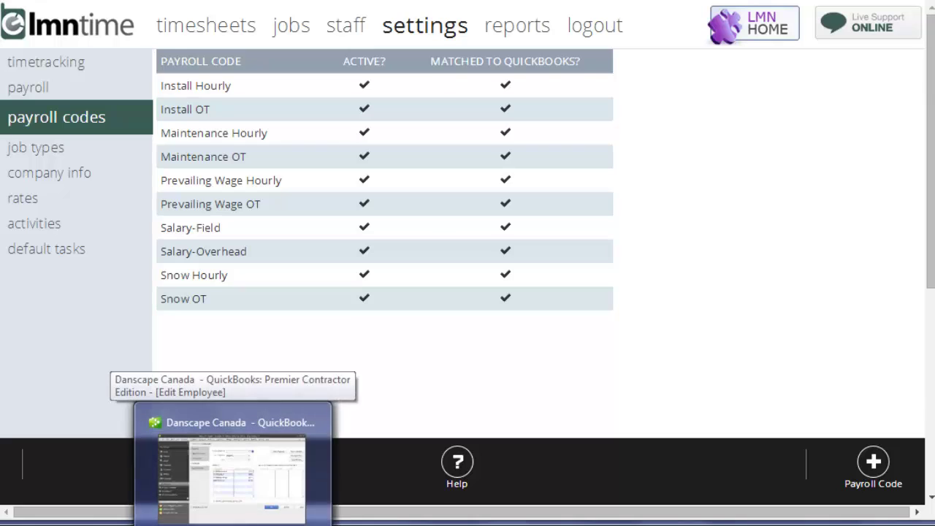
left_click(232, 471)
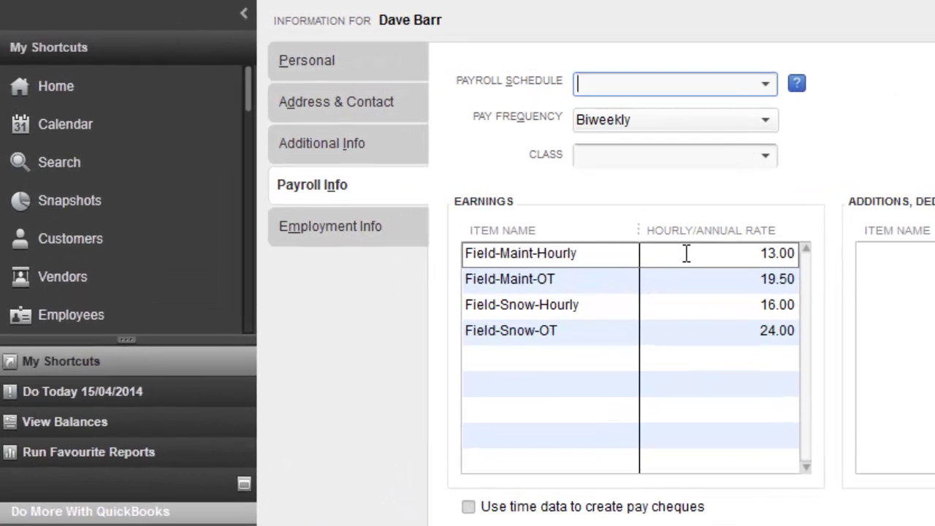
left_click(724, 253)
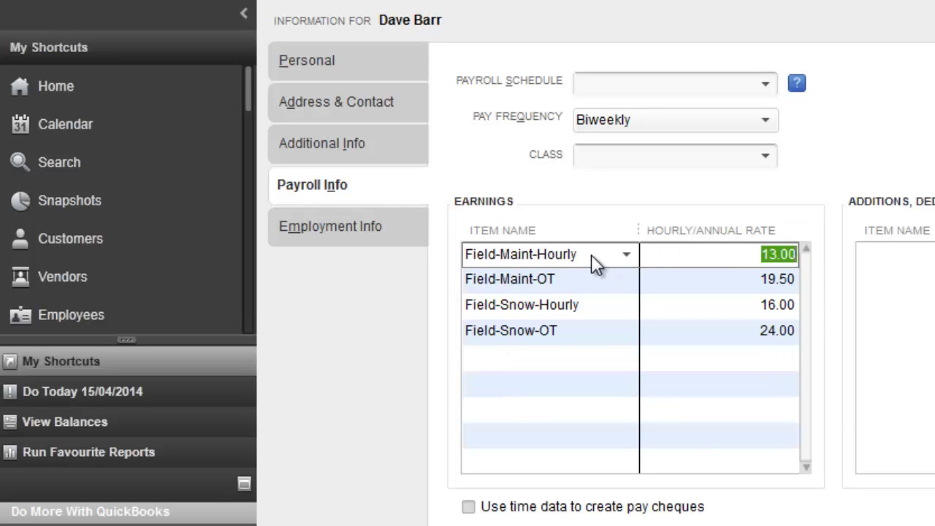
left_click(731, 272)
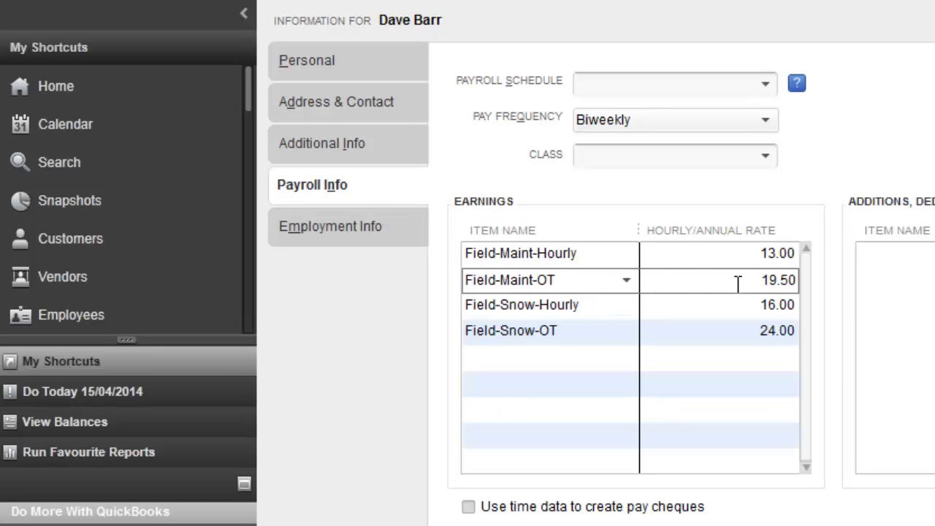
left_click(618, 305)
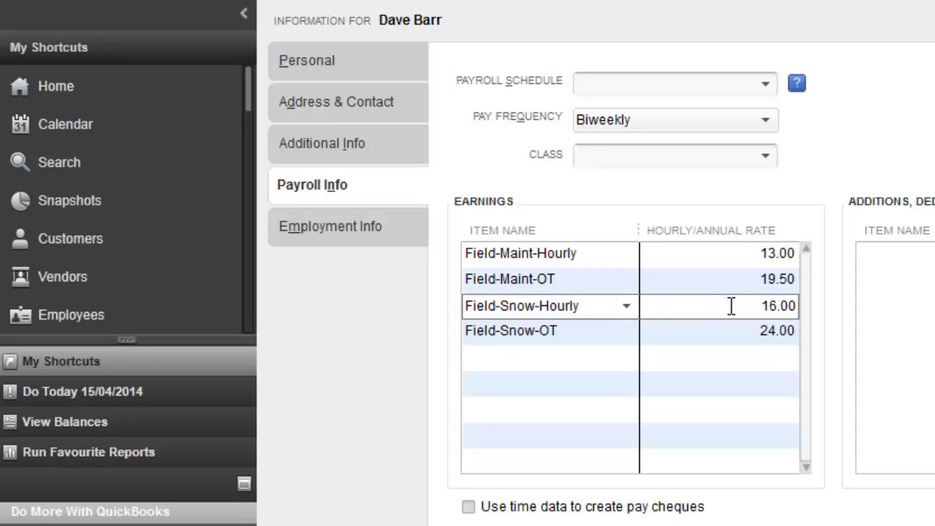
left_click(754, 304)
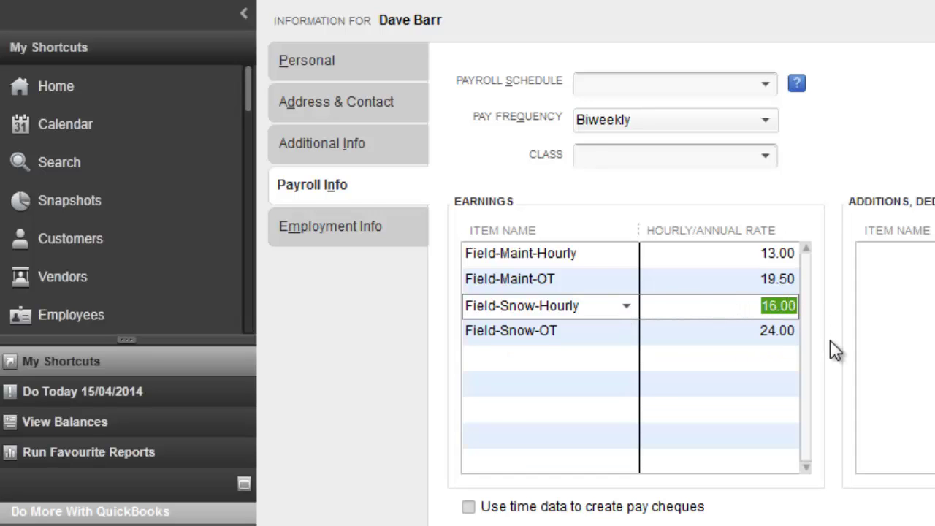
left_click(770, 331)
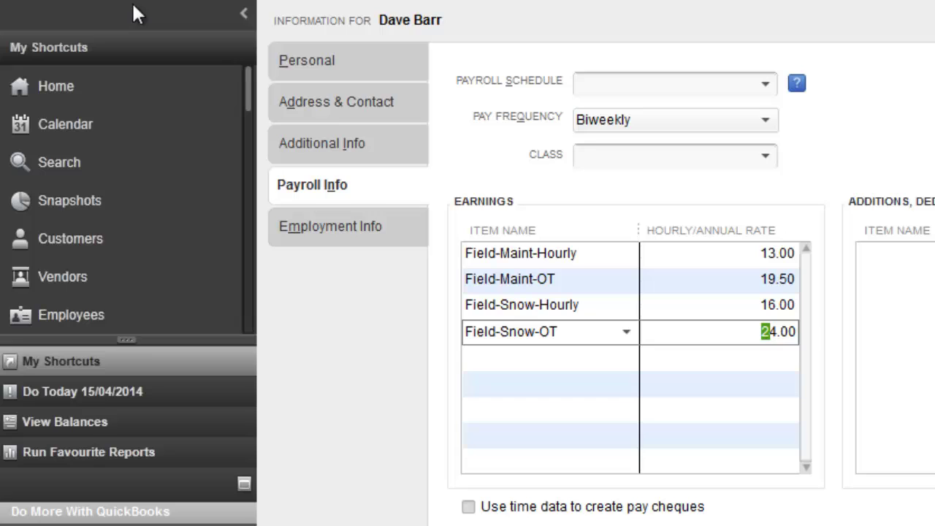
Check the QuickBooks Lists menu for the Payroll Item List, then dismiss it without opening anything.
left_click(162, 2)
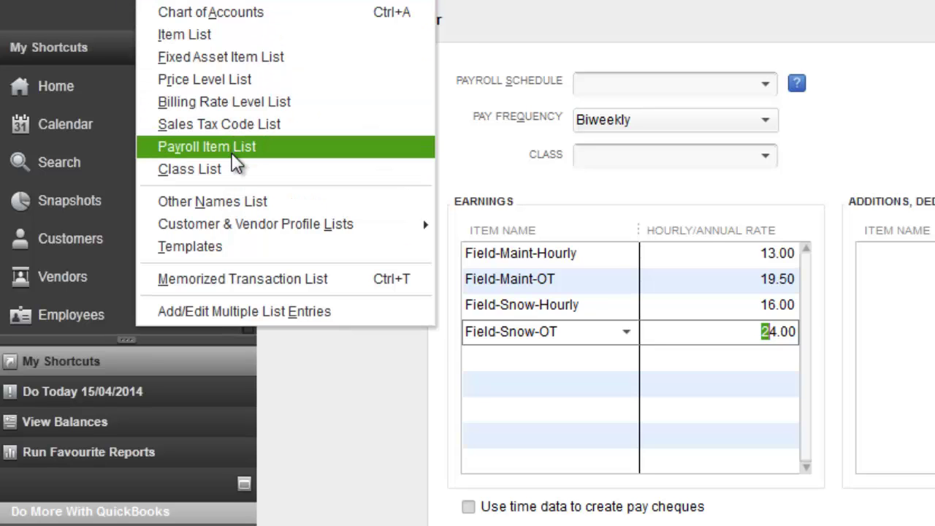
left_click(494, 118)
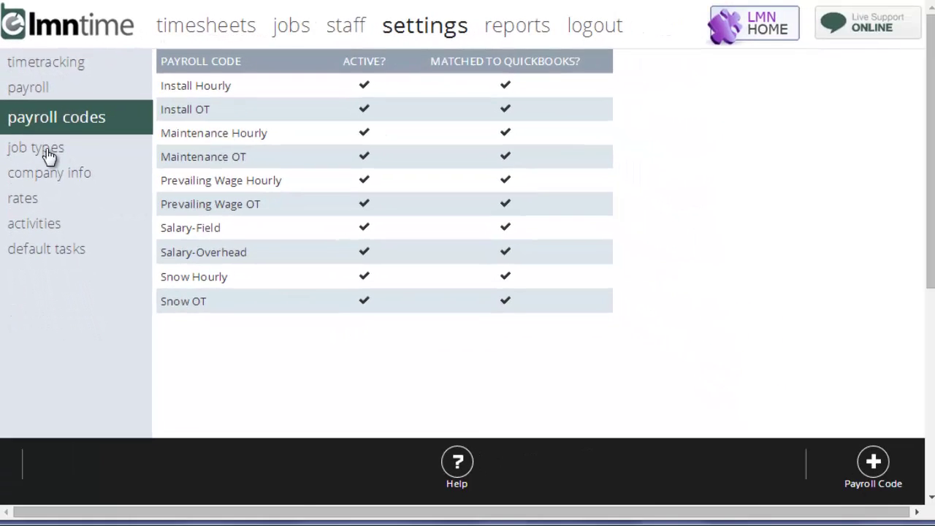
Inspect the Snow job type's default payroll codes and cancel without changes.
left_click(54, 199)
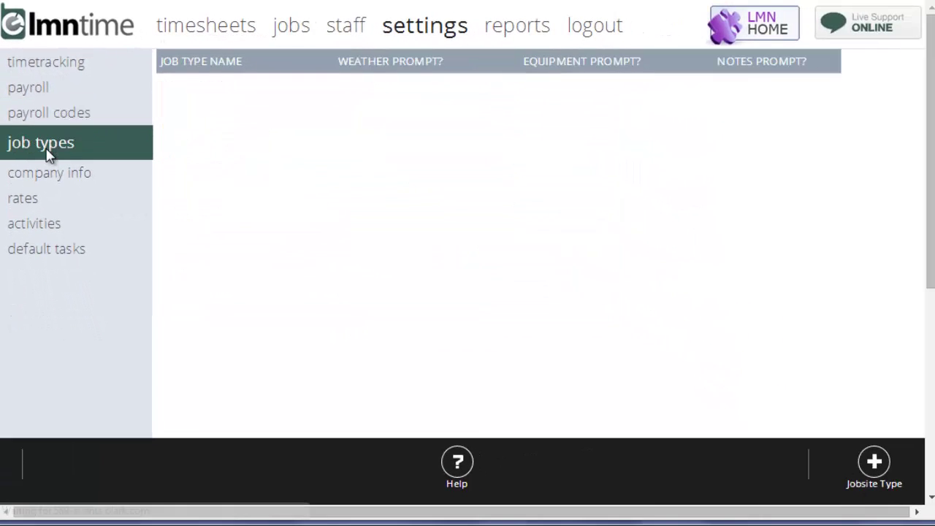
double_click(179, 135)
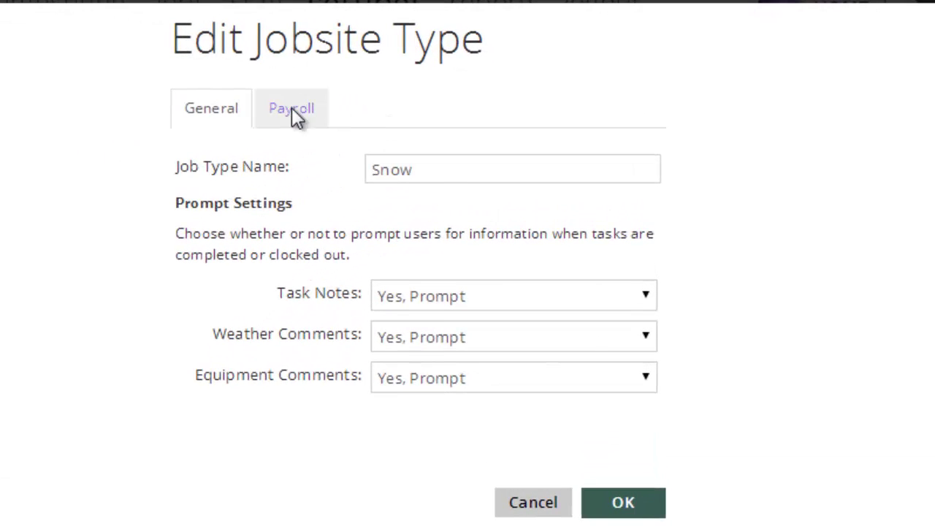
left_click(294, 113)
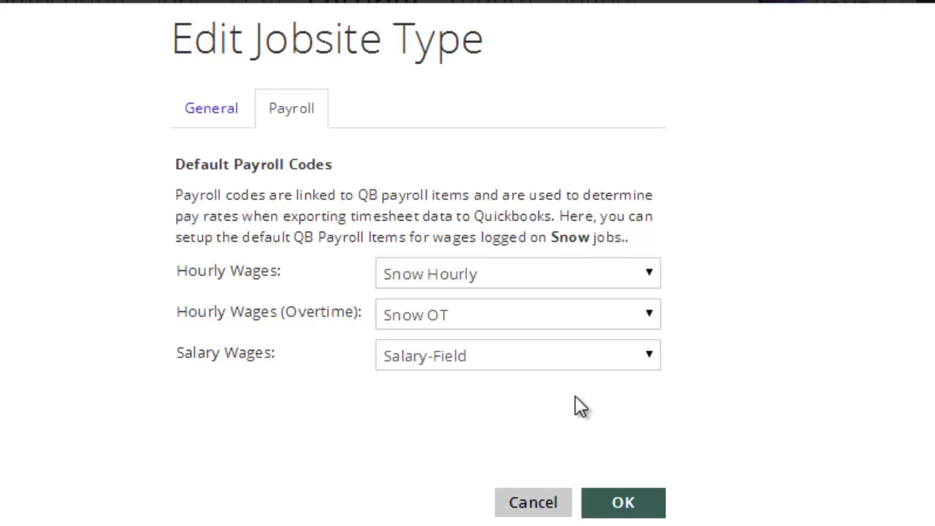
left_click(533, 502)
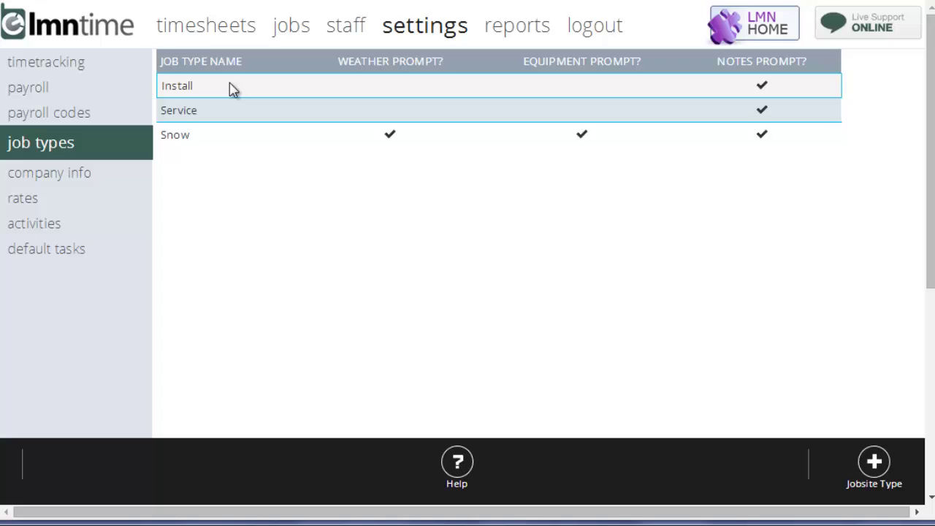
Confirm Acme Mall - Snow 2014 uses Snow Hourly, Snow OT and Salary-Field, then return to the jobs list.
left_click(294, 29)
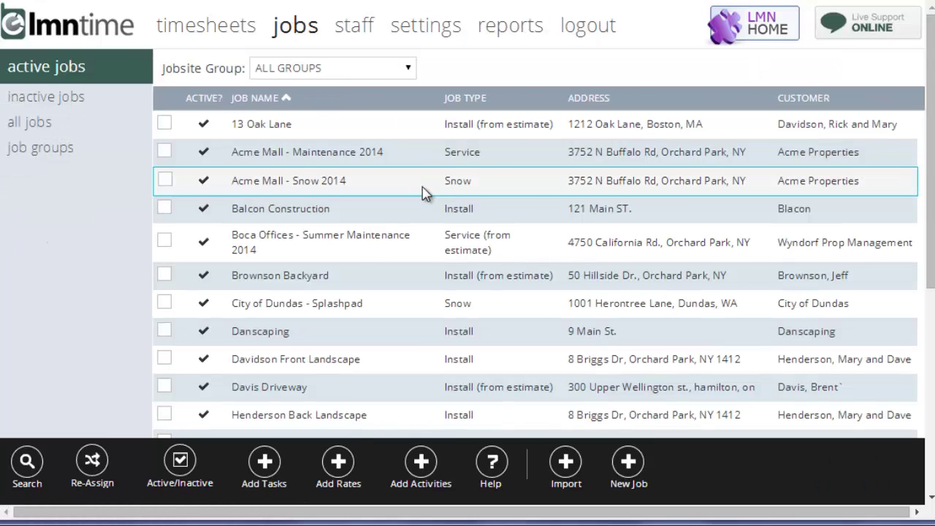
left_click(421, 189)
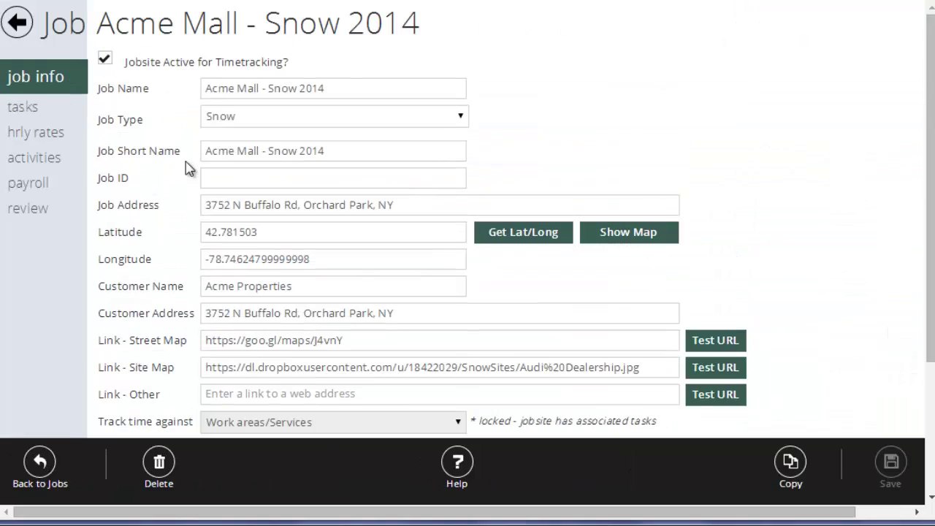
left_click(36, 186)
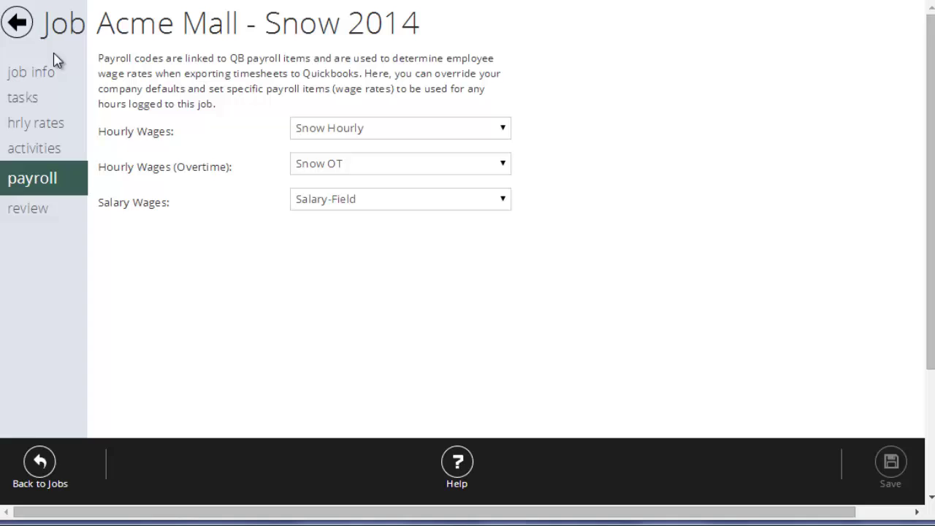
left_click(18, 30)
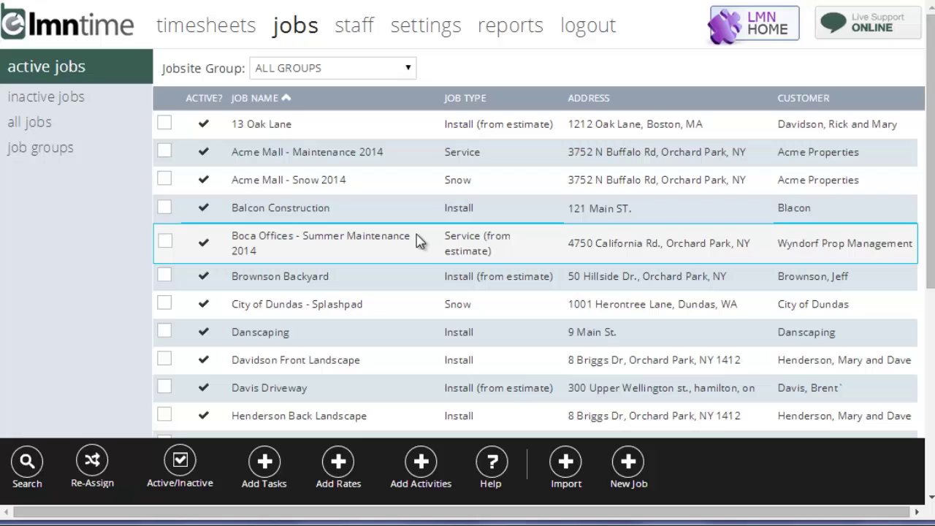
scroll(409, 230, "down", 3)
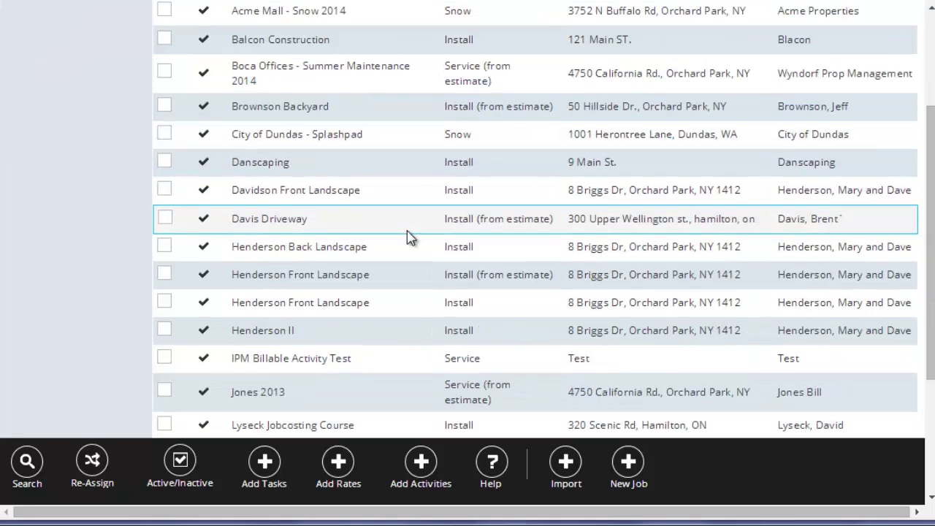
Open City of Dundas - Splashpad, check its payroll overrides, and change its job type from Snow to Install.
left_click(309, 140)
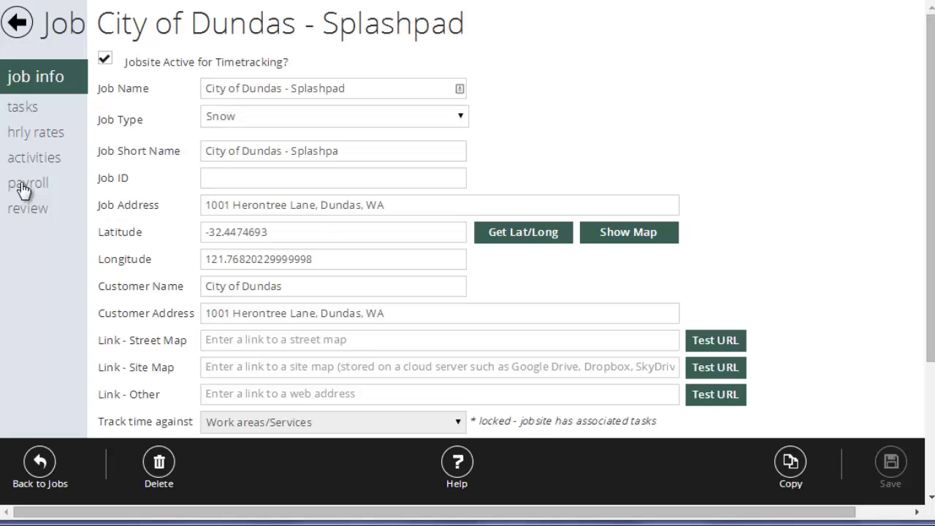
left_click(24, 189)
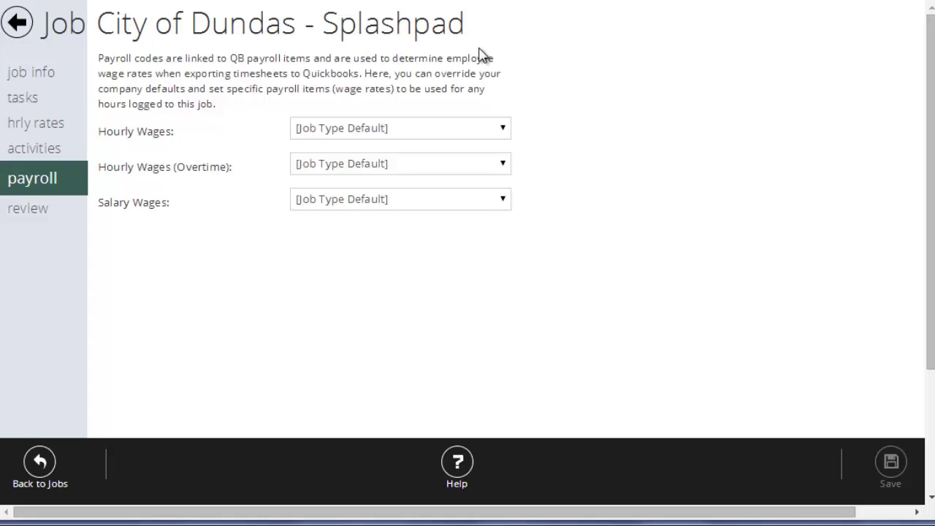
left_click(37, 81)
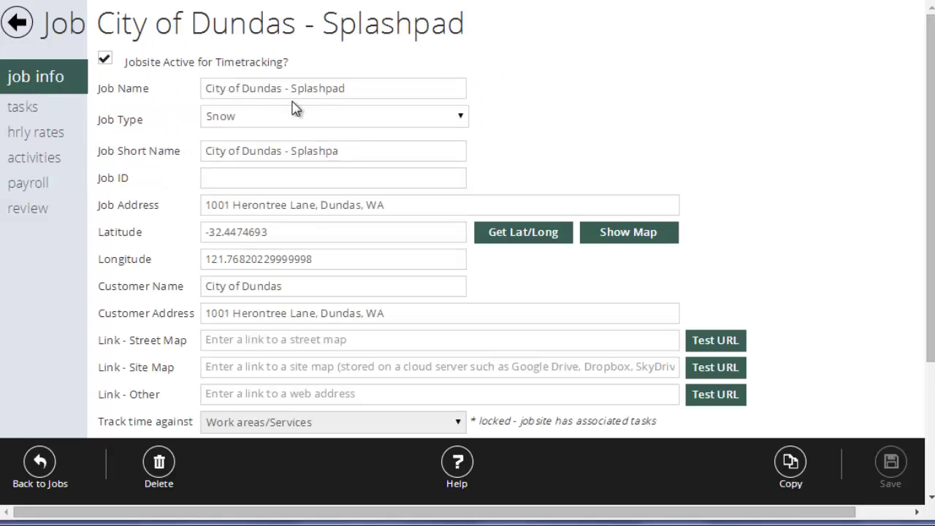
left_click(276, 121)
left_click(266, 154)
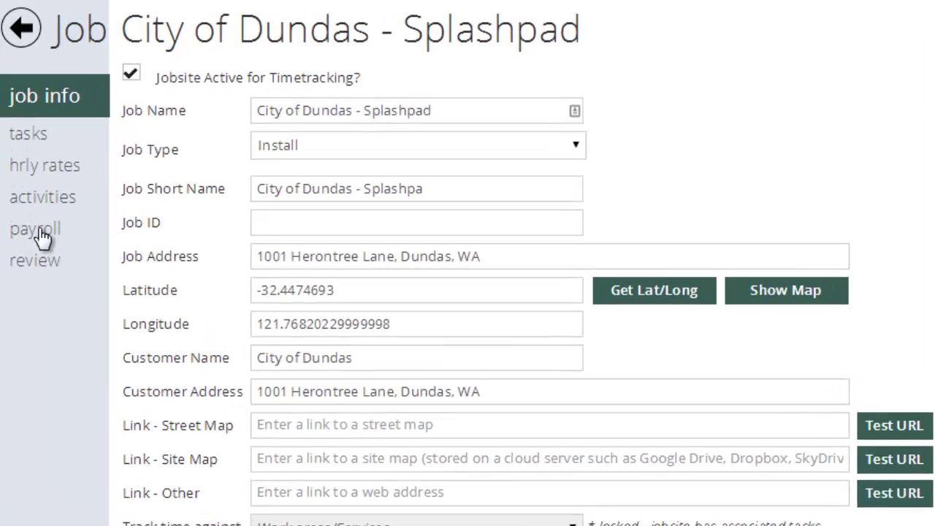
Set Splashpad's payroll to Prevailing Wage Hourly, Prevailing Wage OT and Salary-Field, and save.
left_click(43, 235)
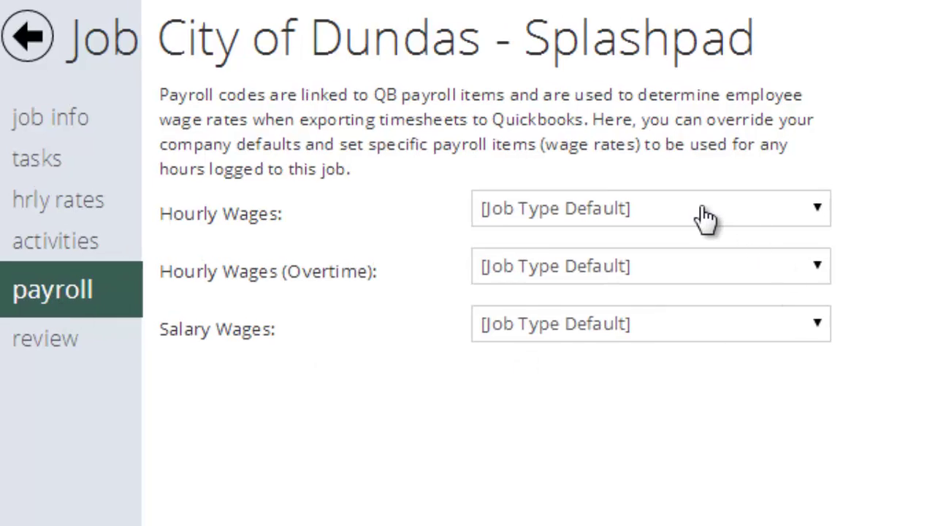
left_click(549, 170)
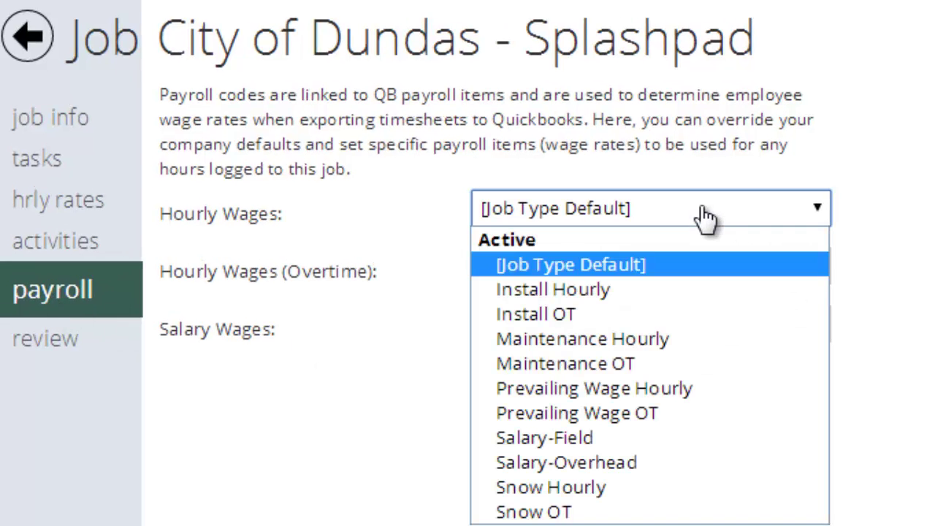
left_click(644, 388)
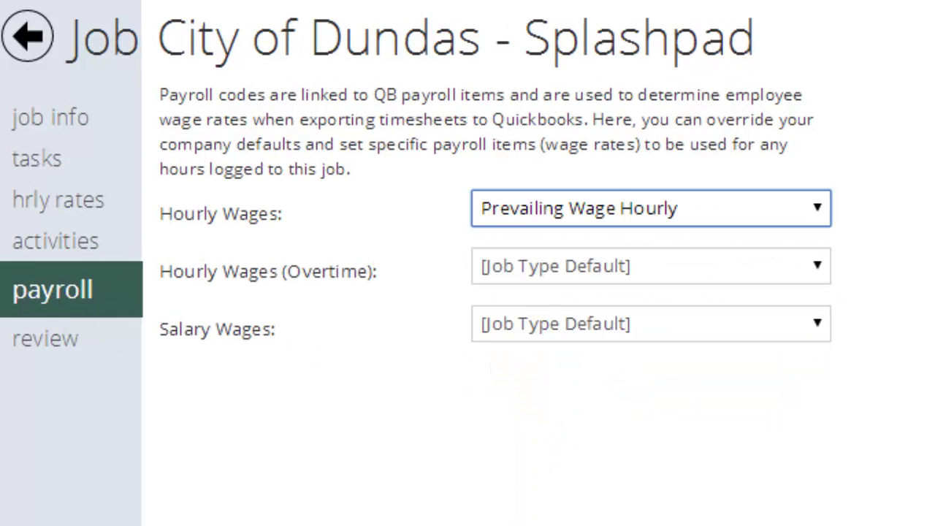
left_click(717, 274)
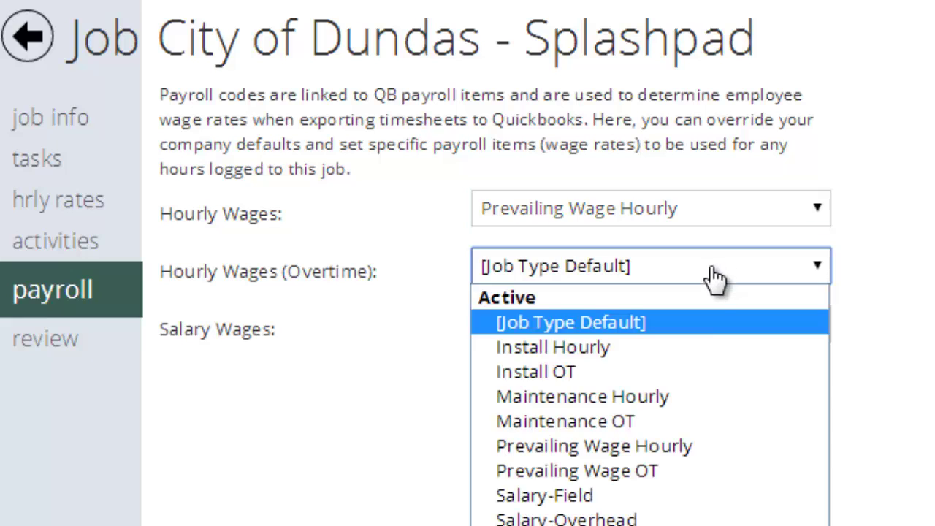
left_click(667, 472)
left_click(789, 324)
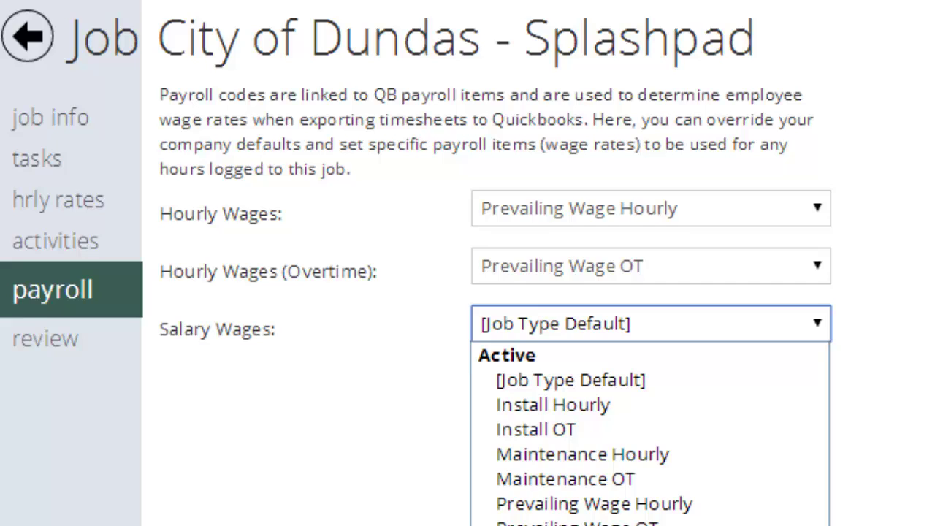
left_click(571, 440)
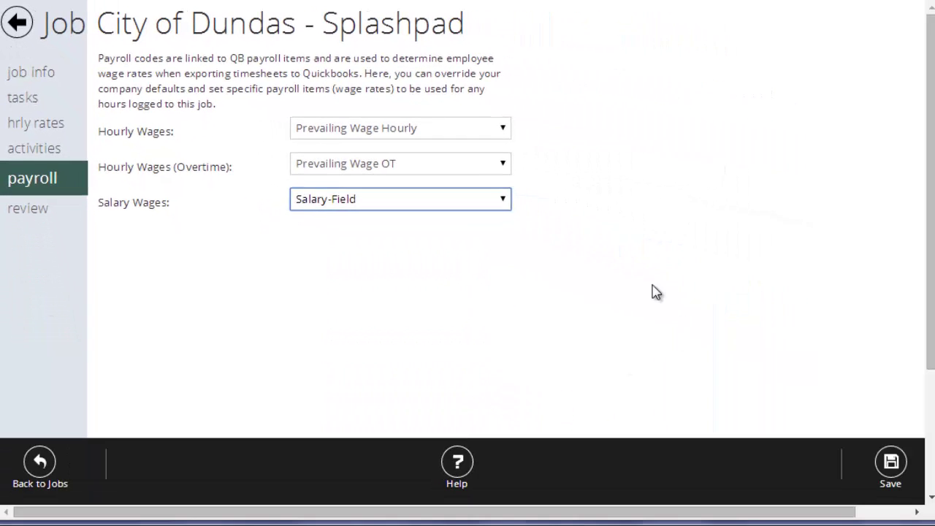
left_click(890, 462)
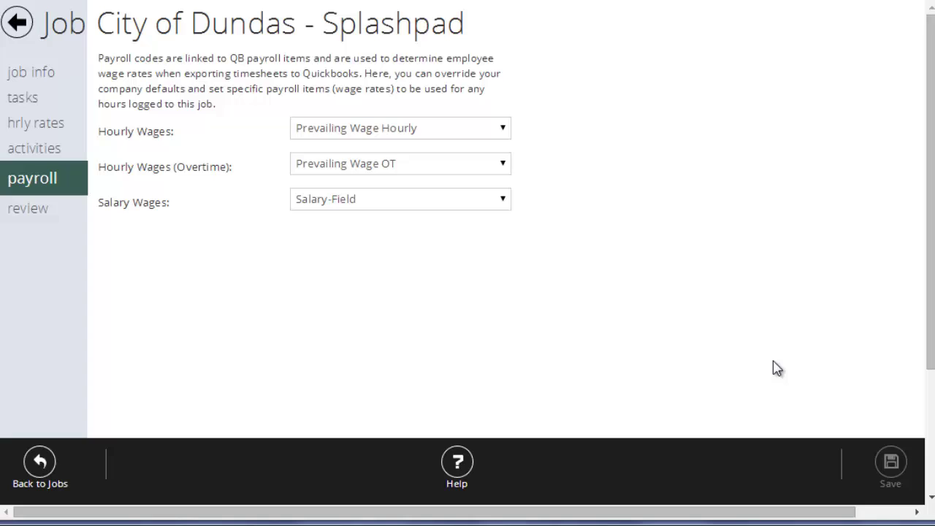